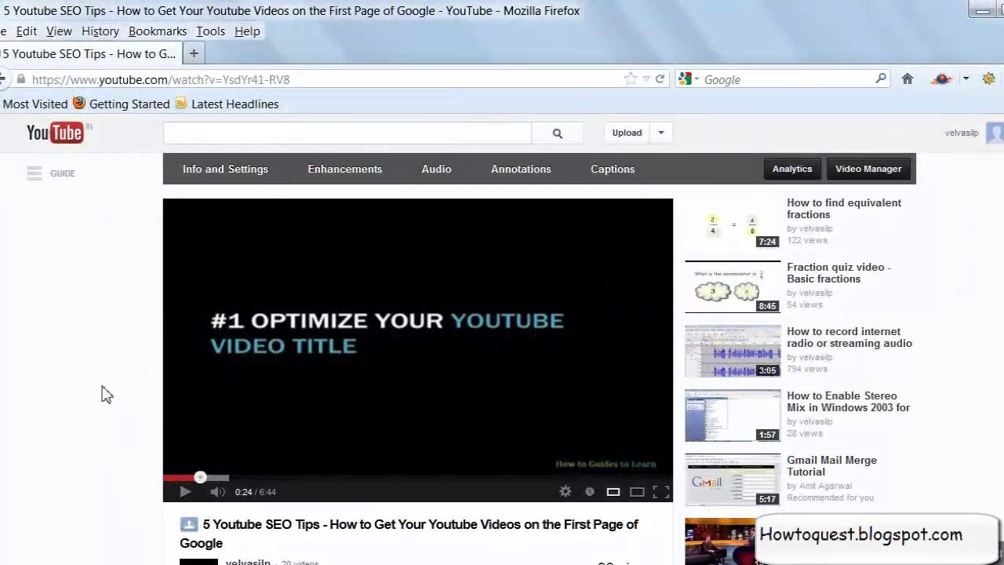
Step: Copy the video ID YsdYr41-RV8 from the YouTube page address and switch to Notepad
click(314, 80)
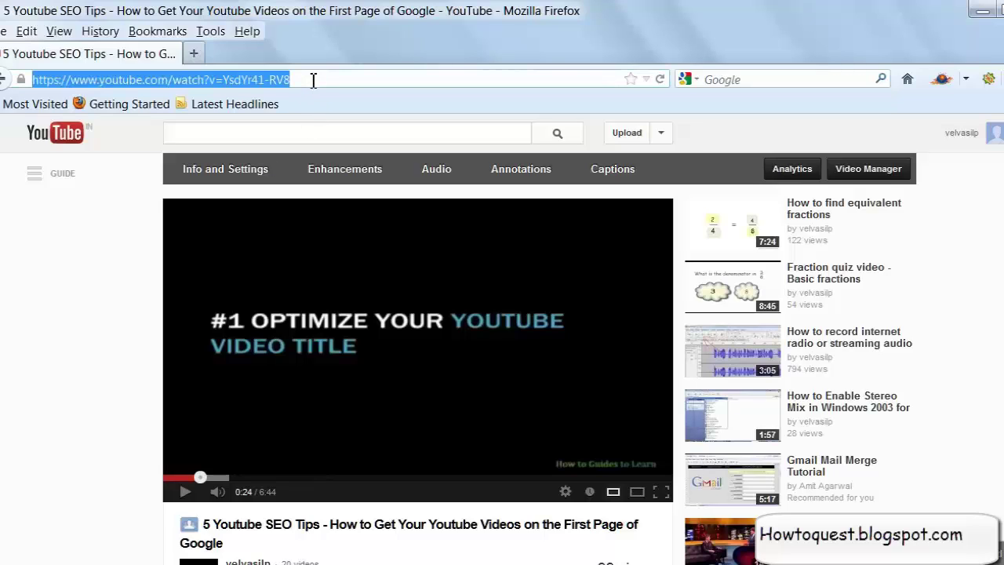
click(313, 80)
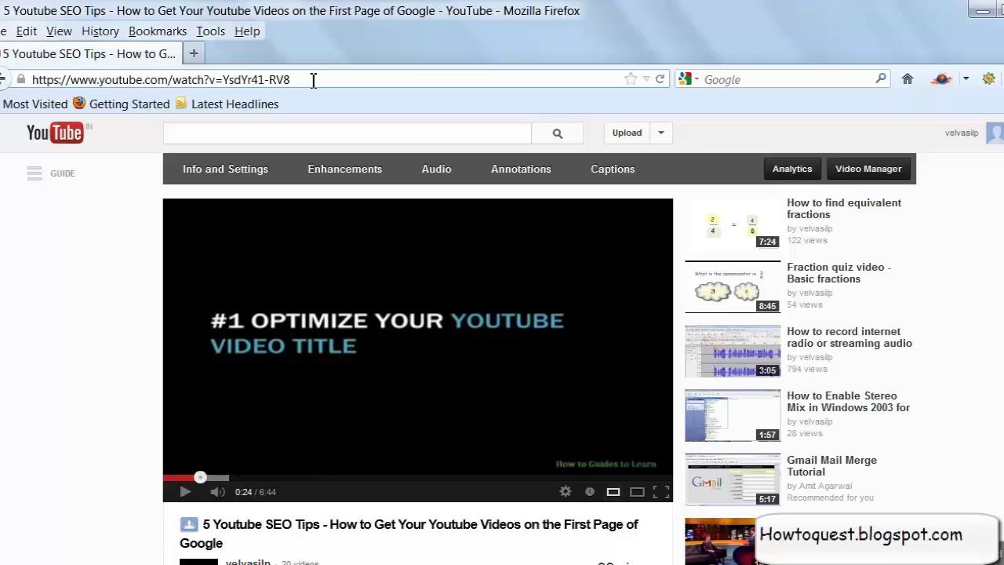
key(shift+Left)
key(shift+Left)
key(shift+Left)
key(shift+Left)
key(shift+Left)
key(shift+Left)
key(shift+Left)
key(shift+Left)
key(shift+Left)
key(shift+Left)
key(shift+Left)
key(ctrl+c)
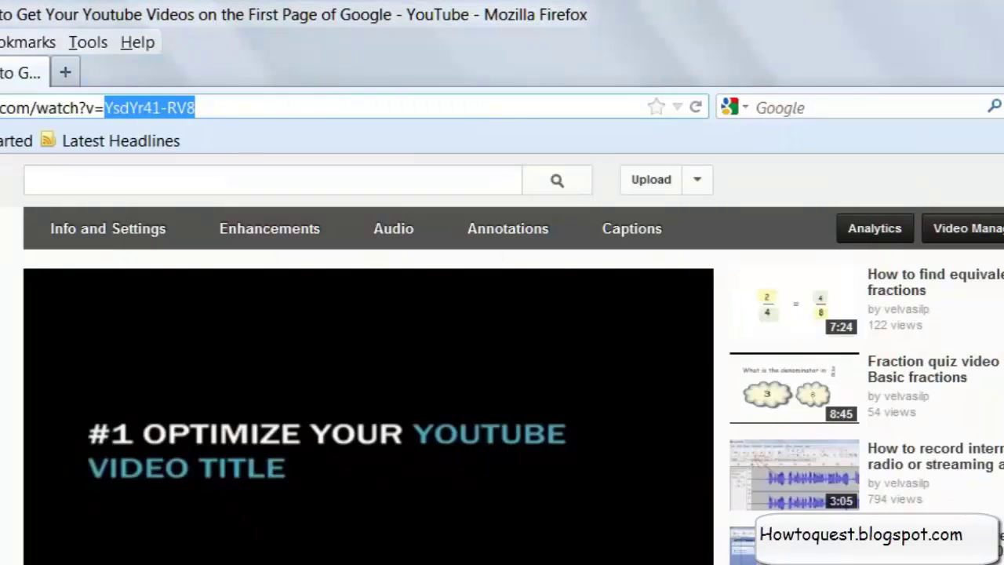
key(alt+Tab)
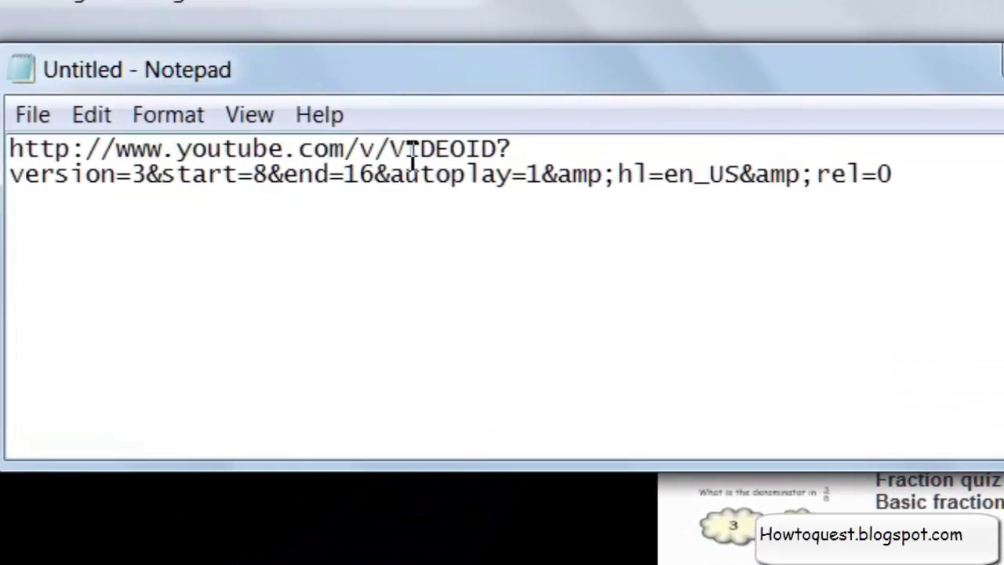
Step: Replace the VIDEOID placeholder in the Notepad embed URL with the copied video ID
drag(390, 149, 497, 149)
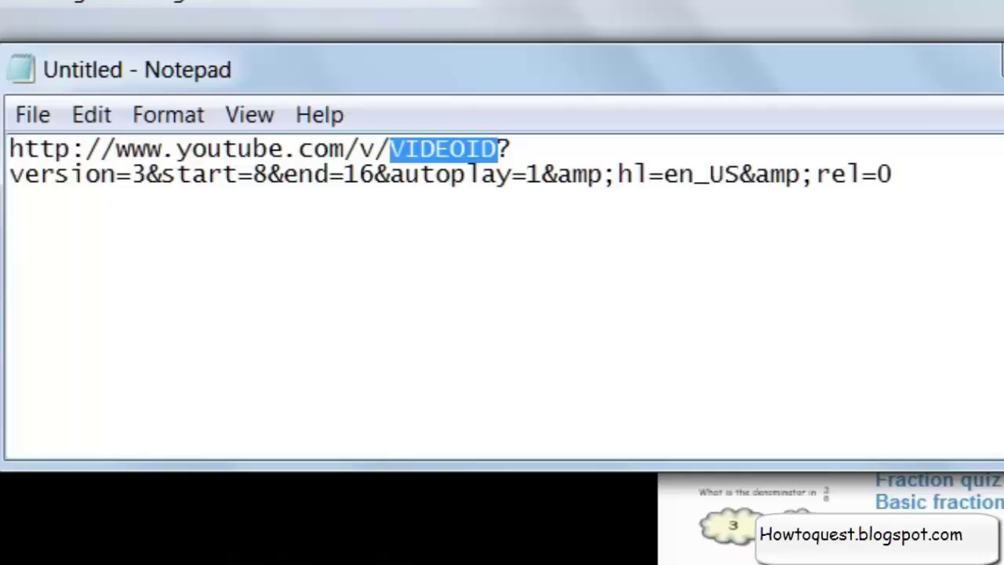
key(ctrl+v)
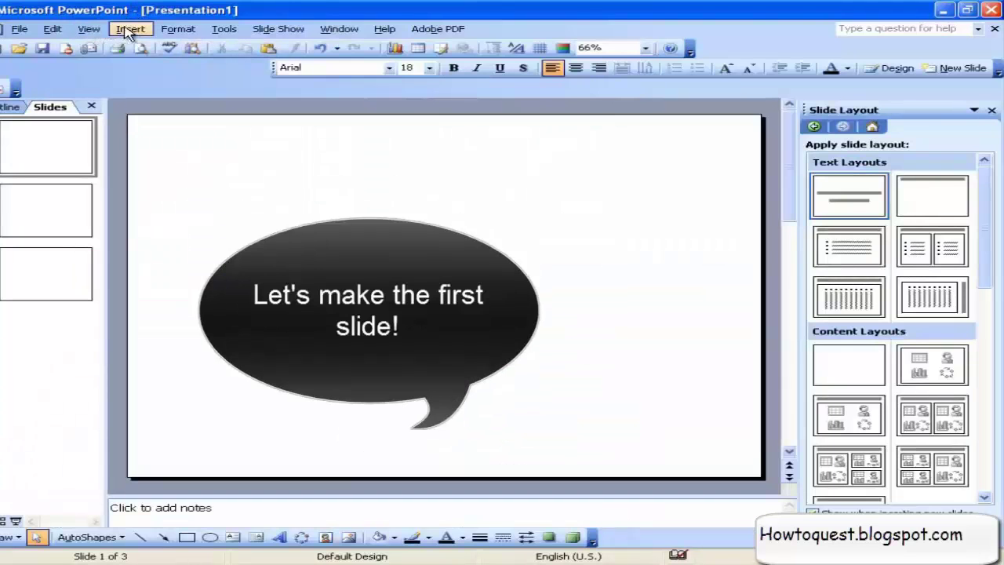
Step: Draw a wide horizontal text box near the top of slide 1
click(128, 31)
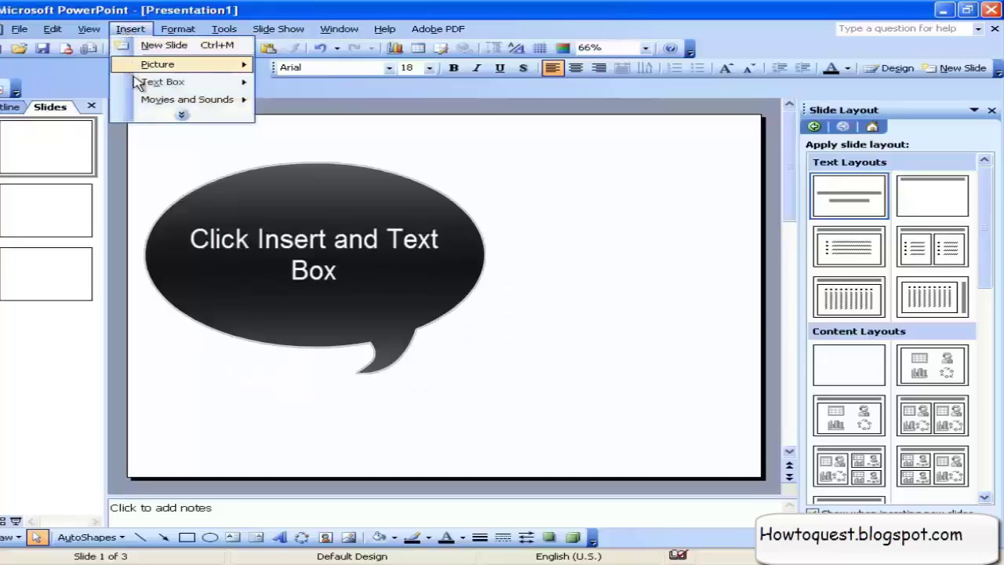
click(117, 32)
click(116, 31)
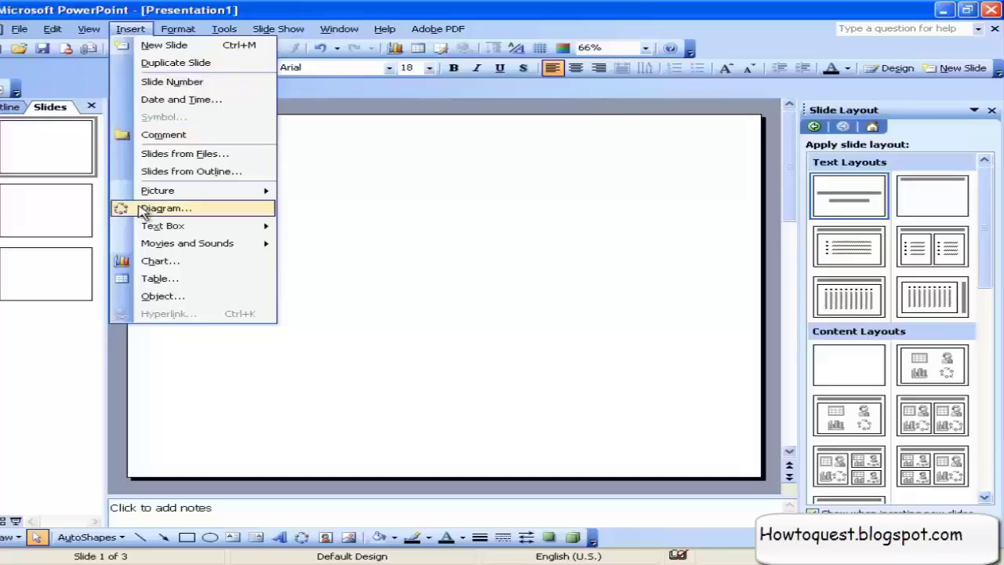
click(145, 225)
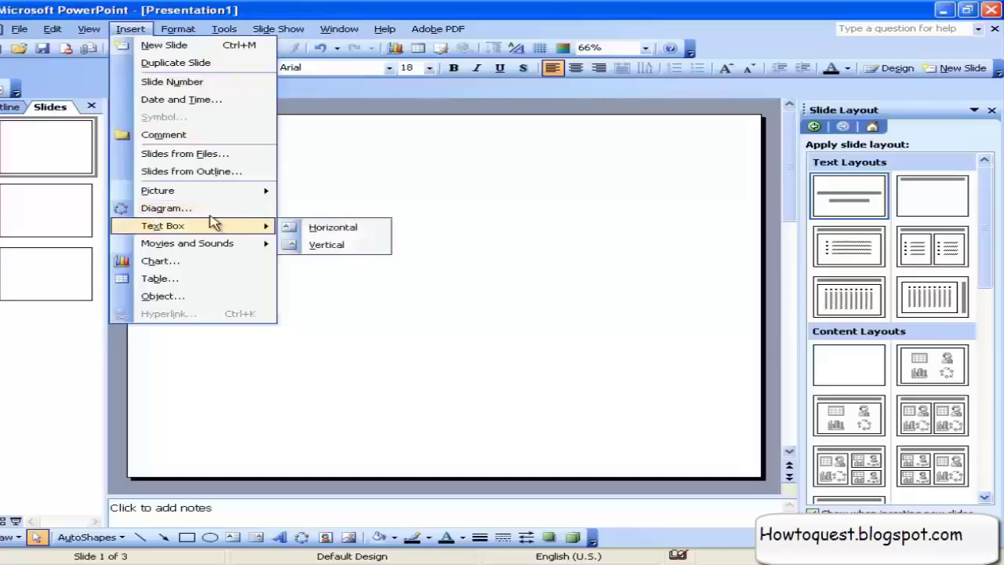
click(336, 227)
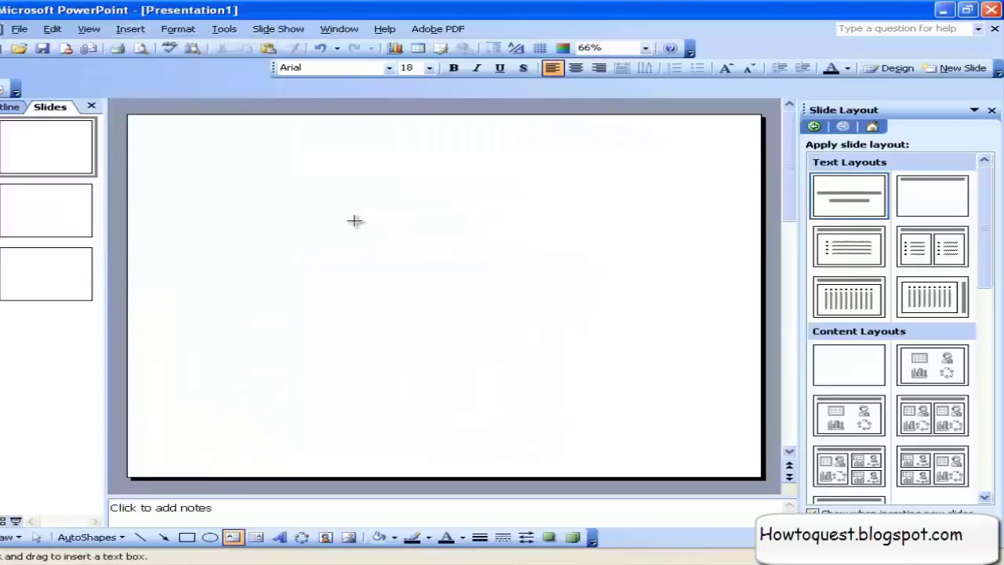
drag(355, 221, 717, 305)
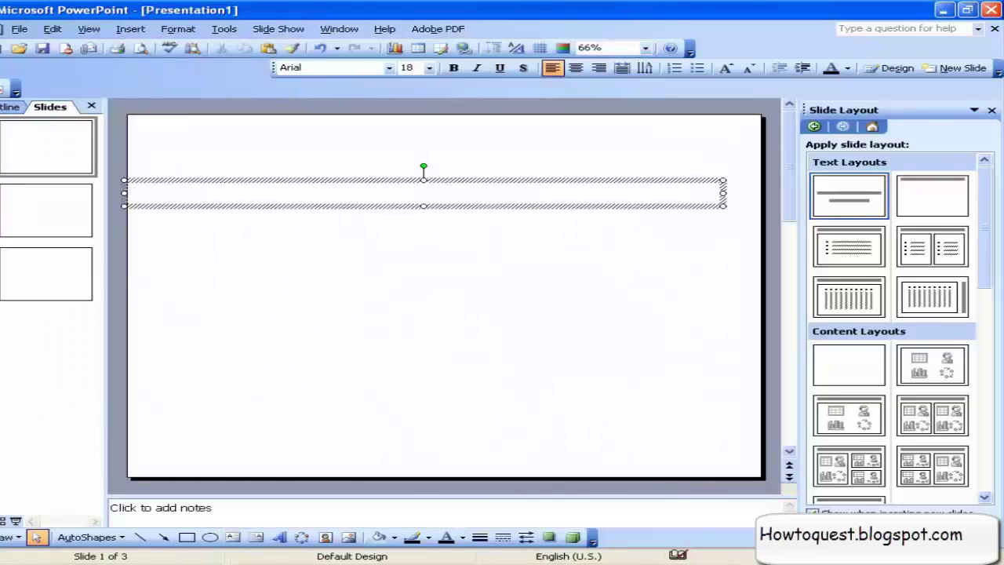
Step: Type 'Hi there, watch a sample of my video' in the box, then move to slide 2
text(Hi)
text(there, )
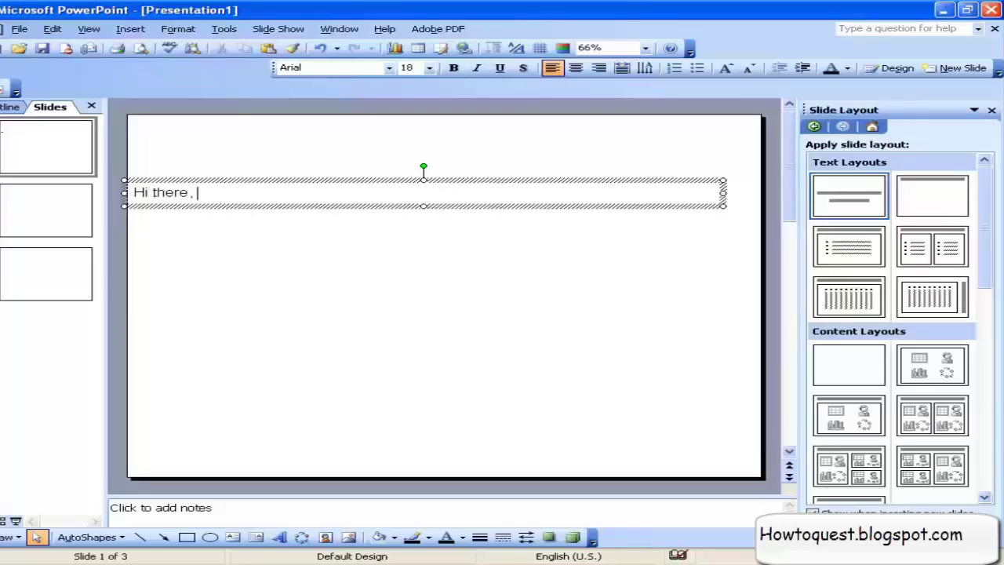
text(watch a s)
text(ample)
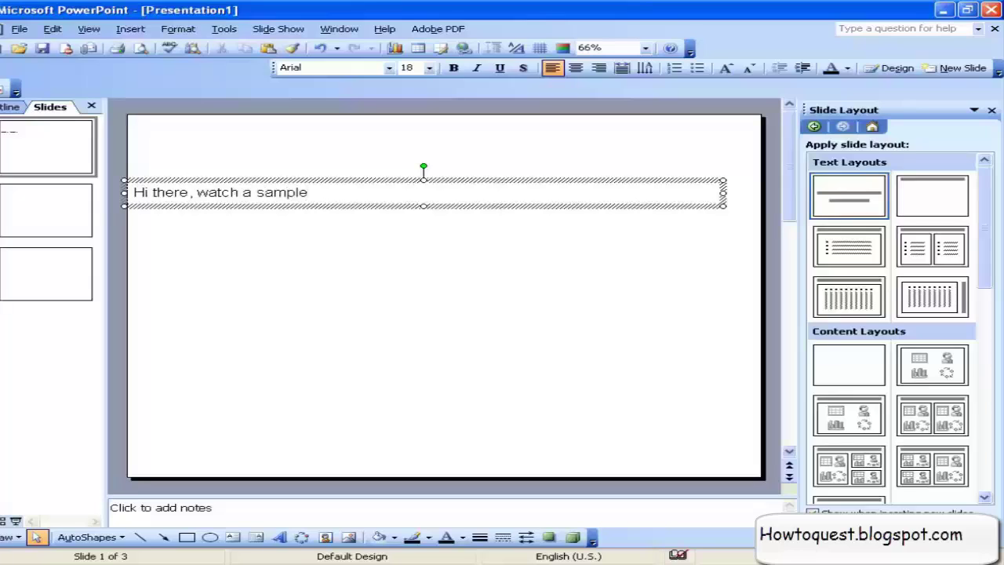
text( of my video)
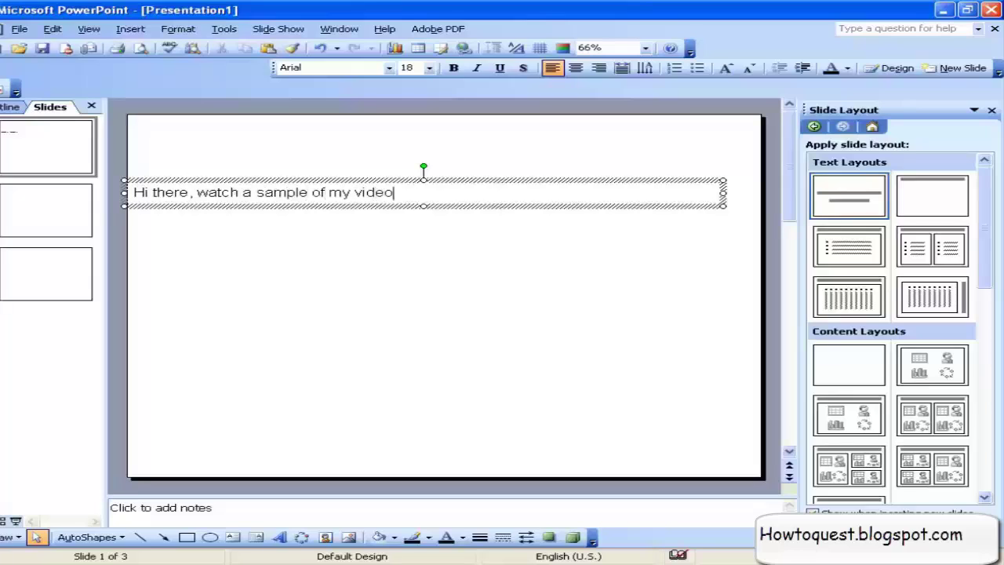
key(ctrl+a)
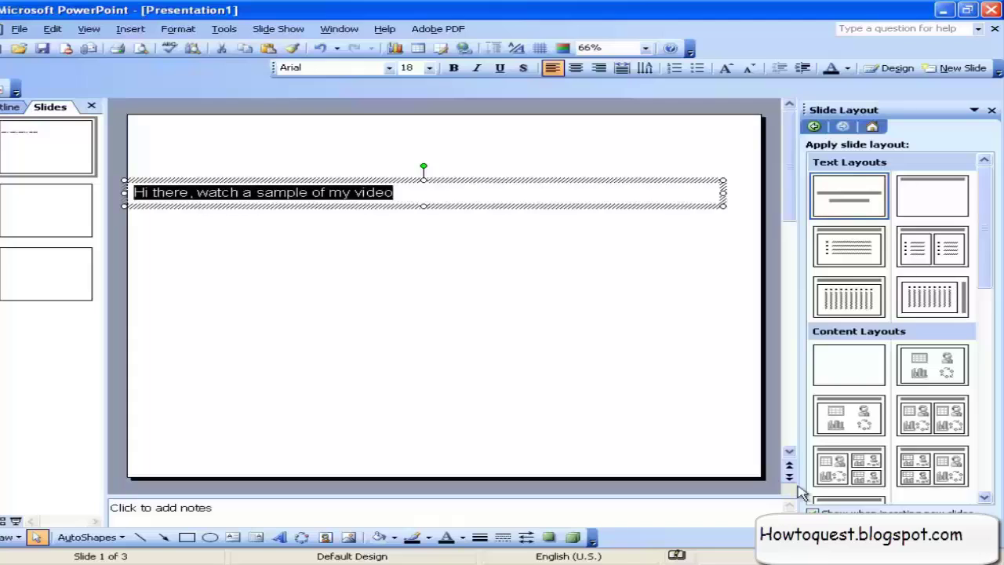
click(516, 418)
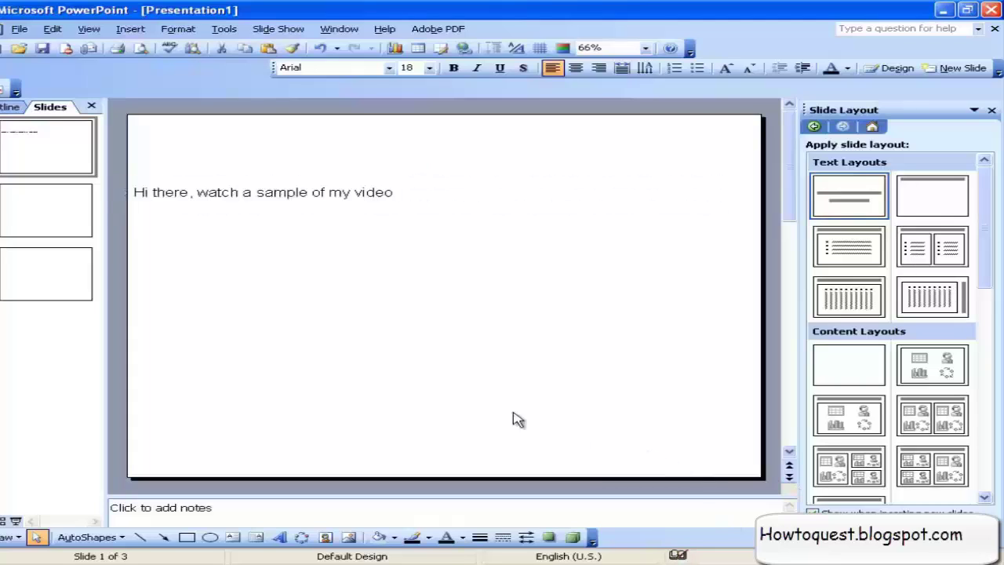
click(3, 210)
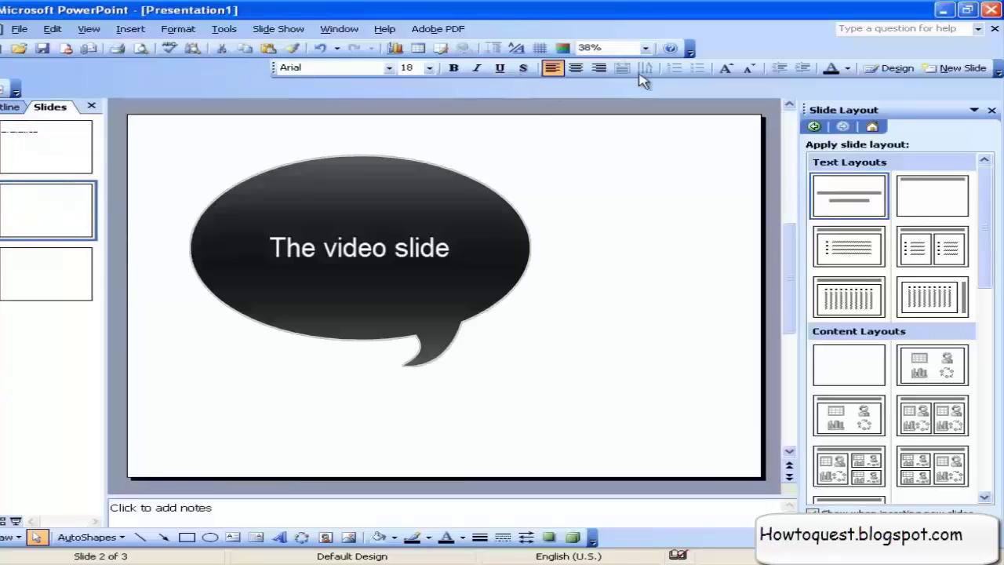
Step: Draw a Shockwave Flash Object control from the Control Toolbox across most of slide 2
right_click(709, 45)
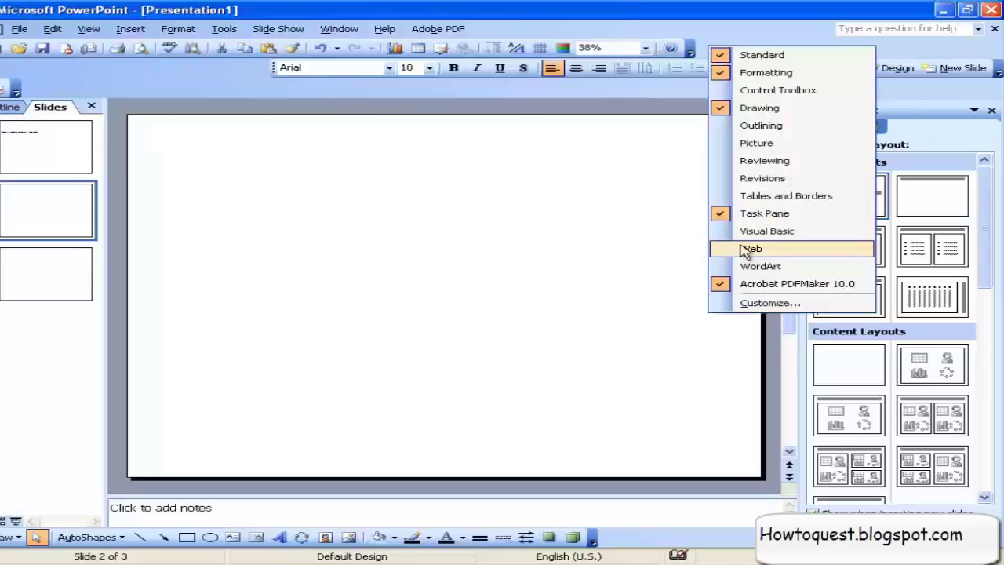
click(774, 92)
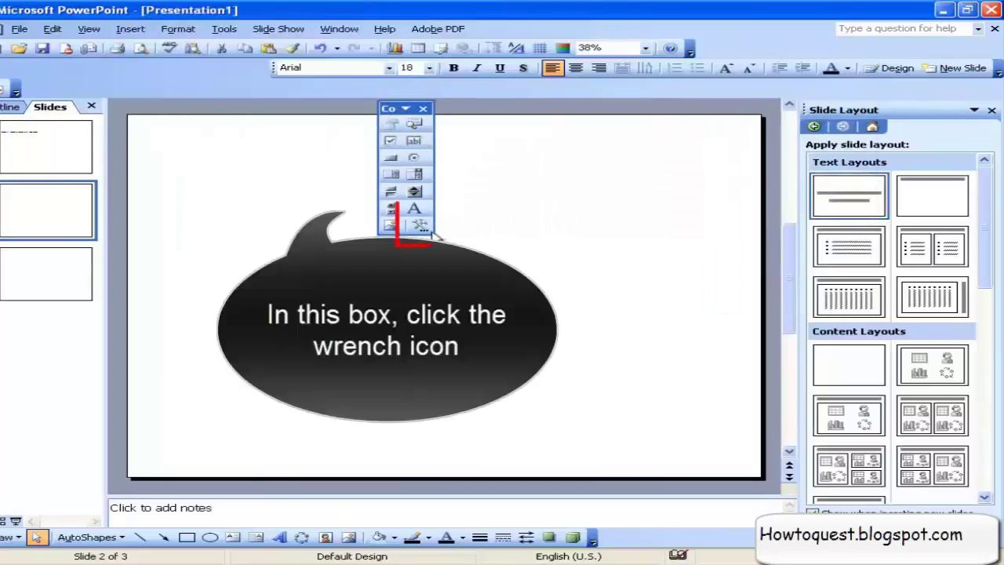
click(422, 228)
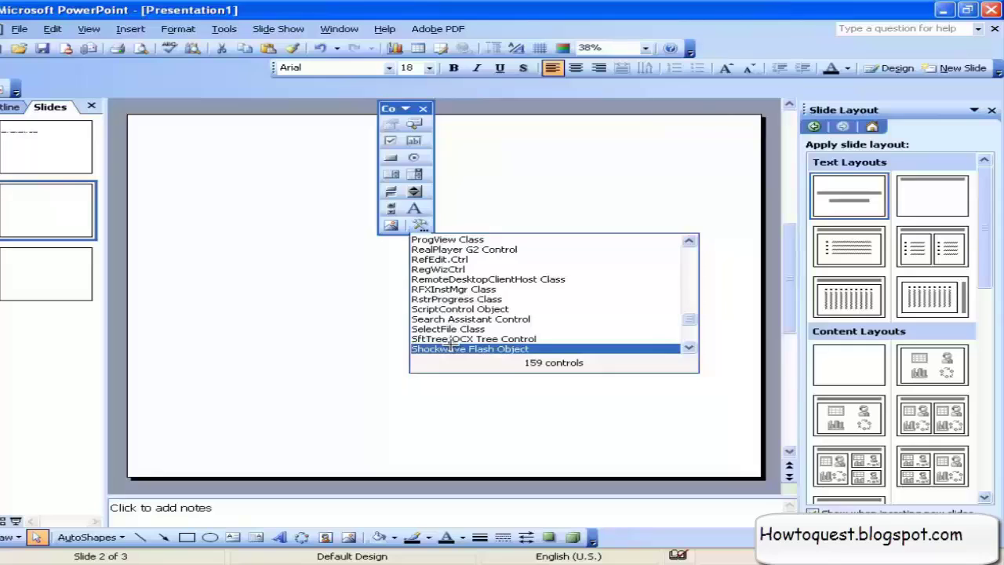
click(450, 349)
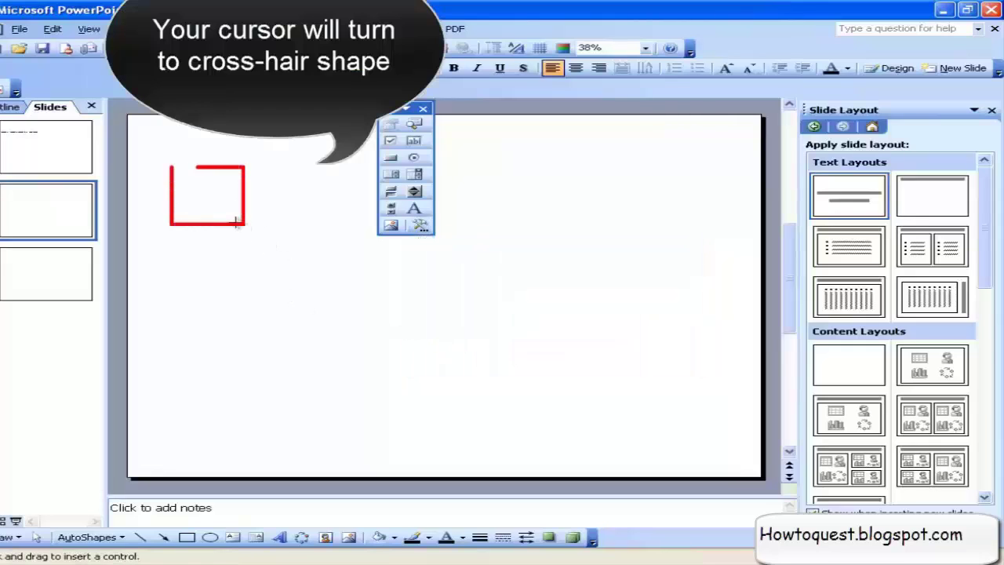
drag(184, 173, 733, 392)
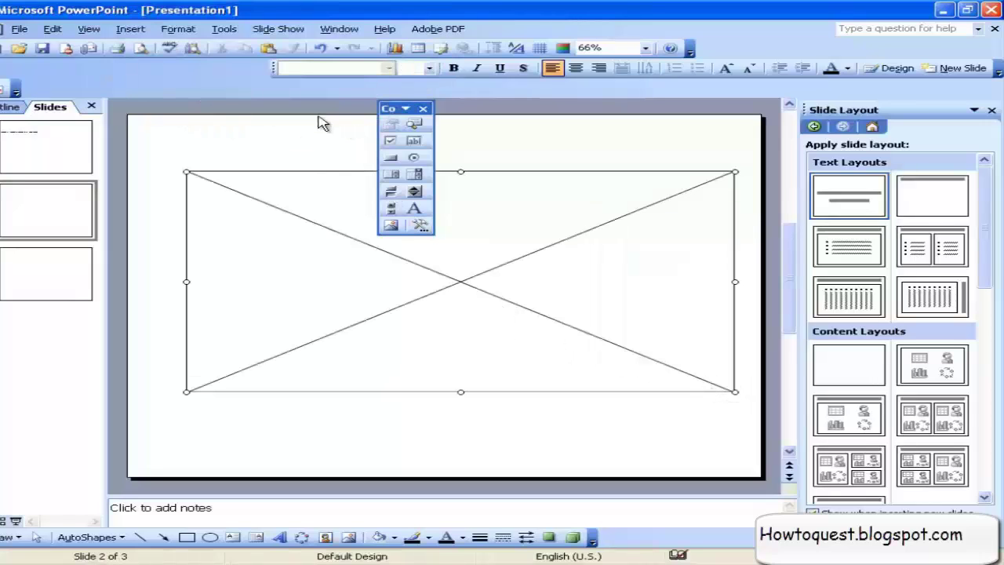
click(422, 107)
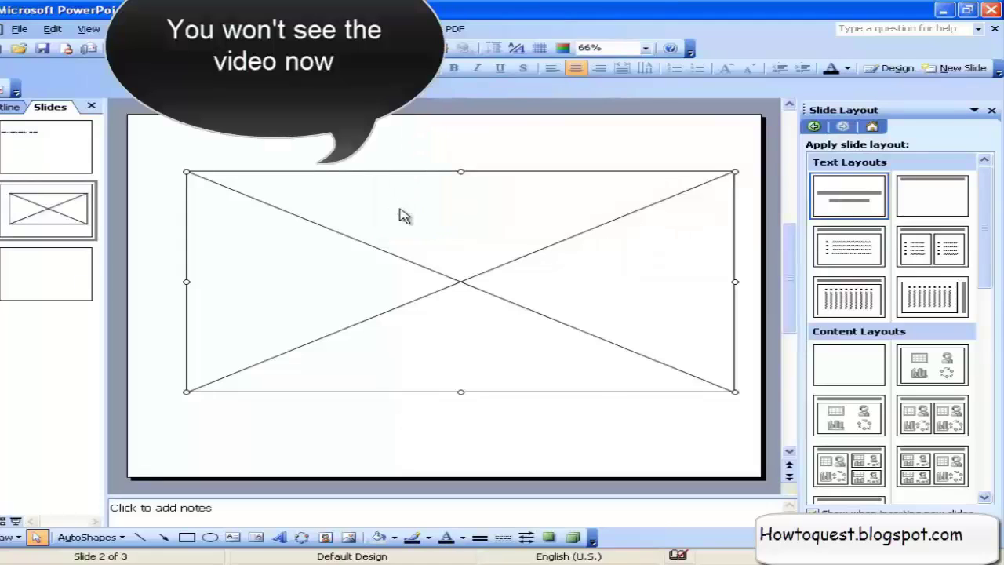
Step: Paste the YouTube embed URL into the Flash object's Movie property
right_click(400, 210)
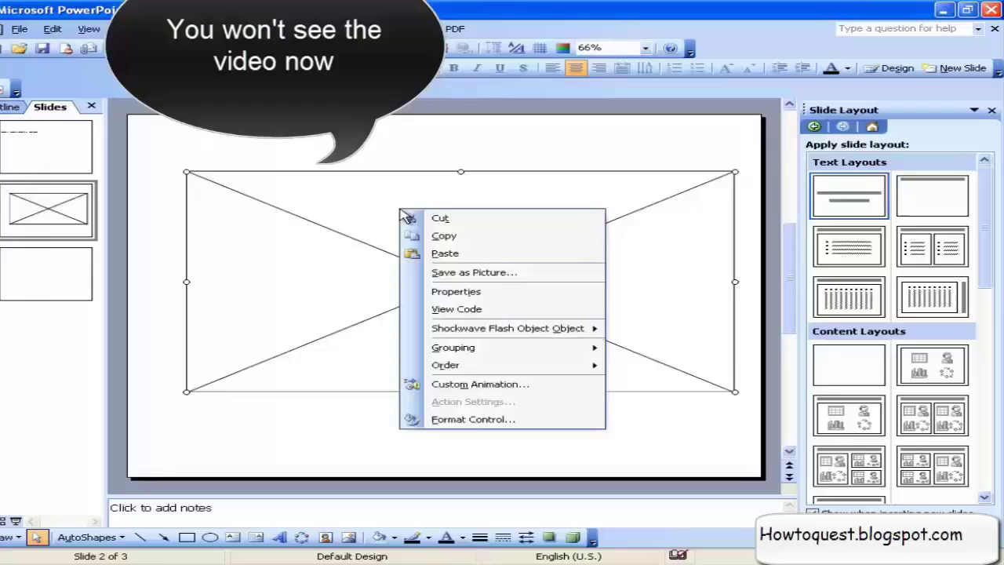
click(447, 291)
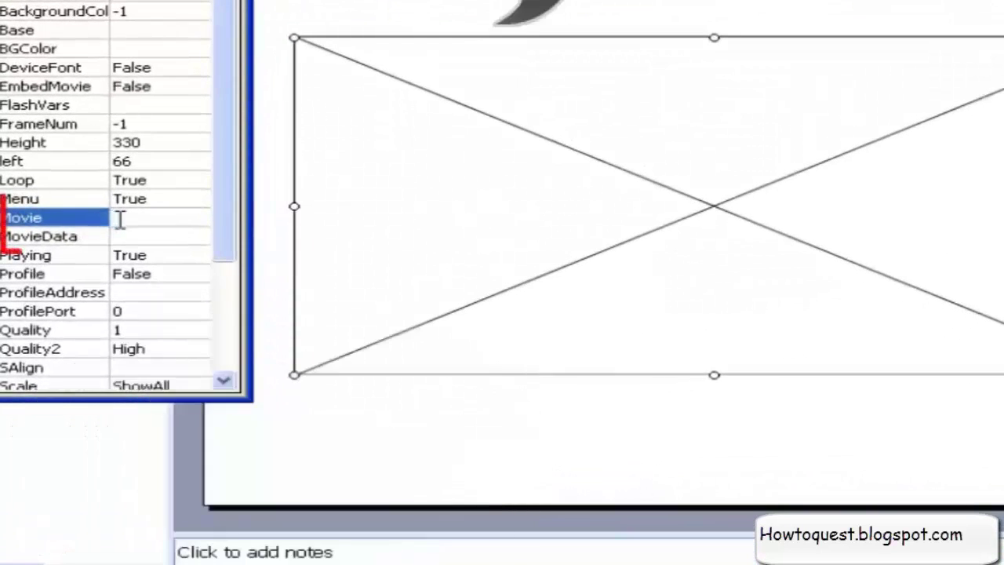
key(ctrl+v)
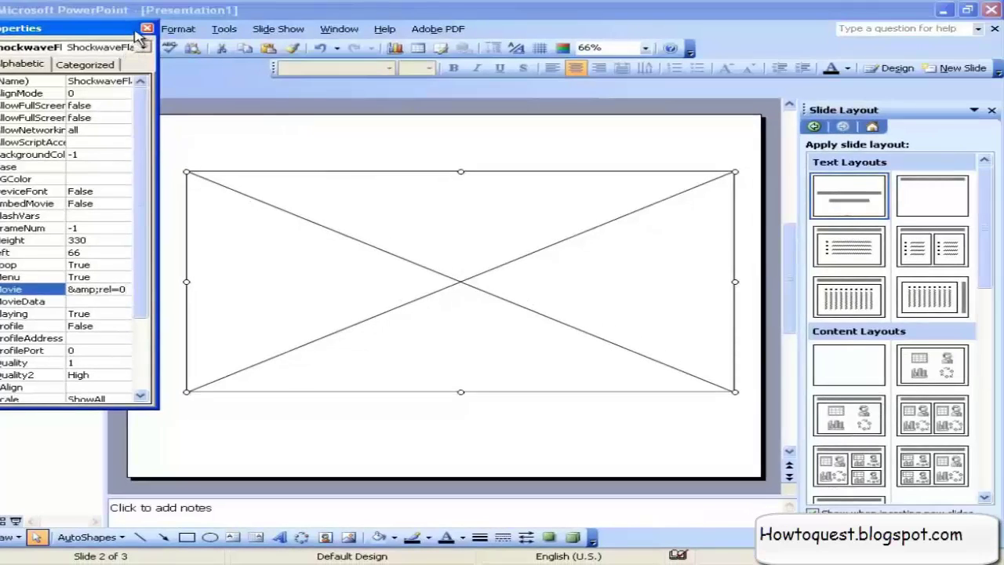
click(147, 30)
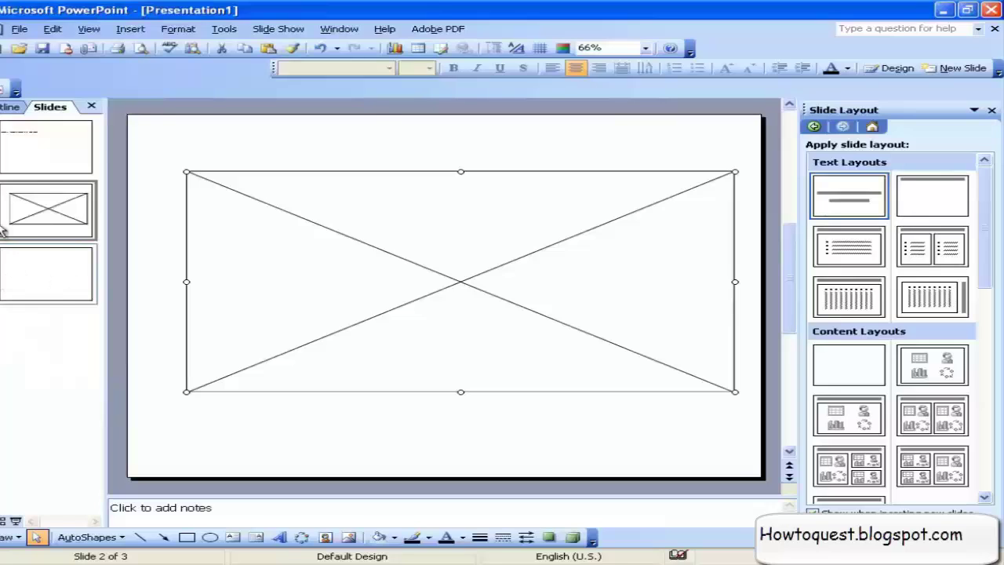
Step: Replace the text on slide 3 with 'Thank you!'
right_click(37, 155)
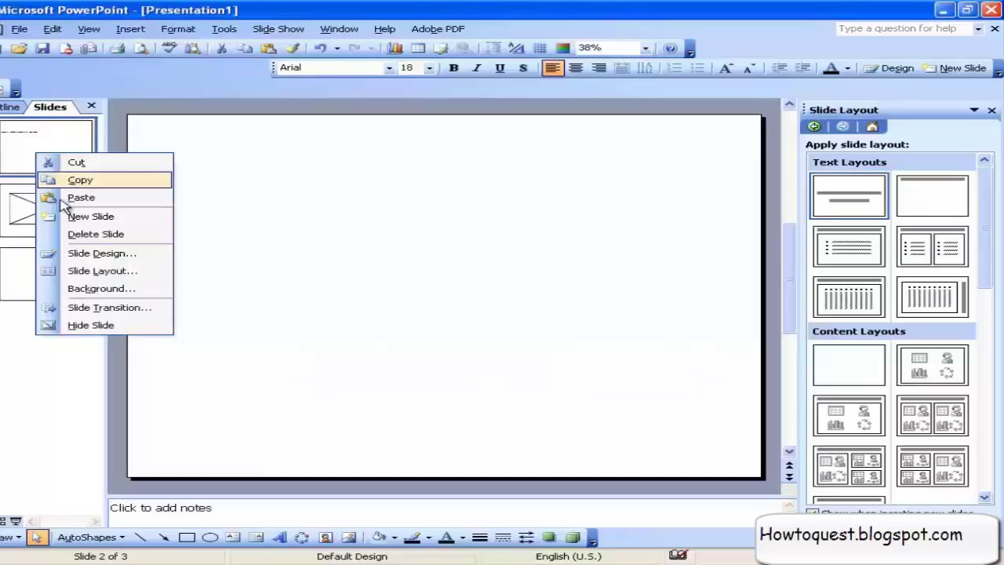
key(Escape)
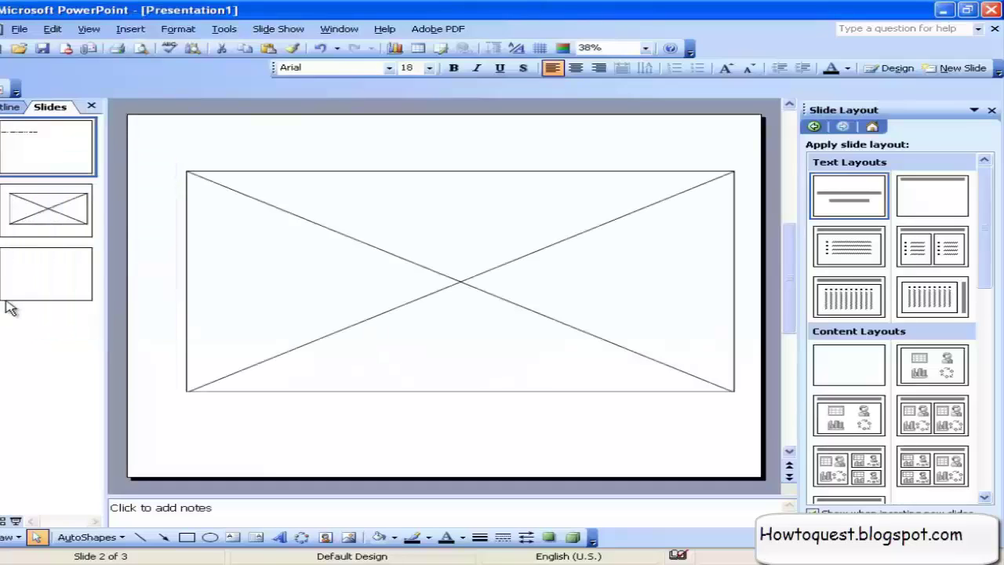
click(6, 300)
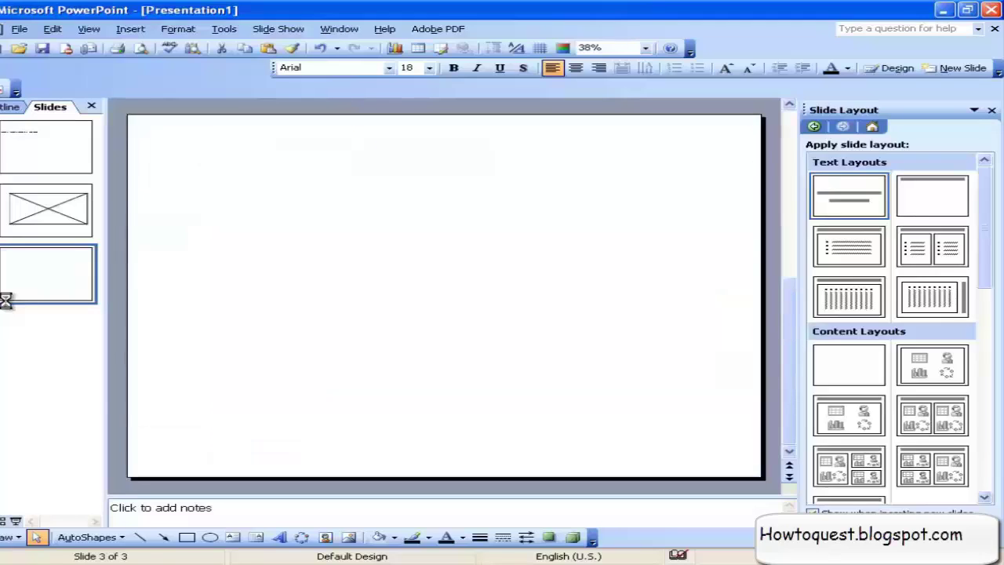
right_click(320, 322)
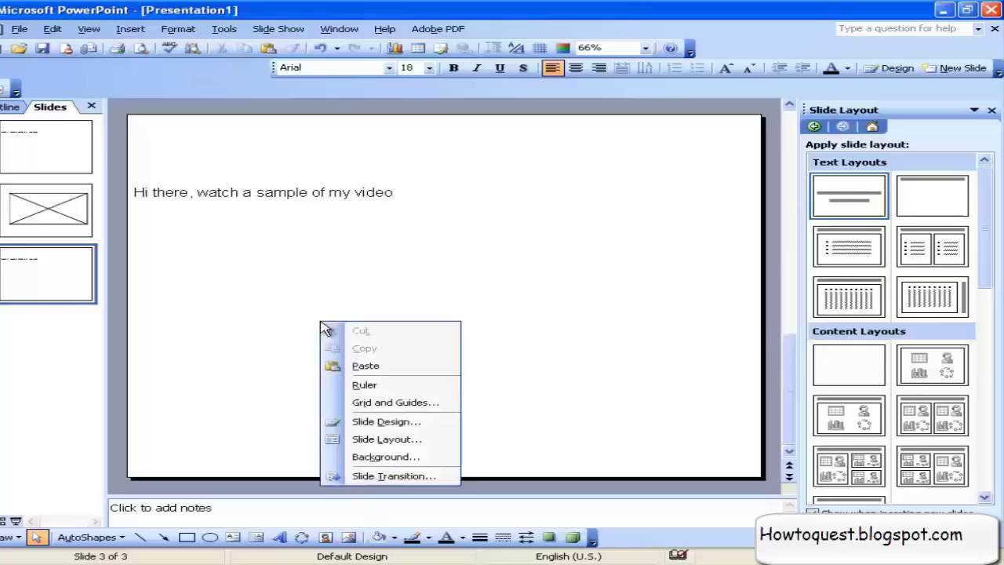
click(241, 205)
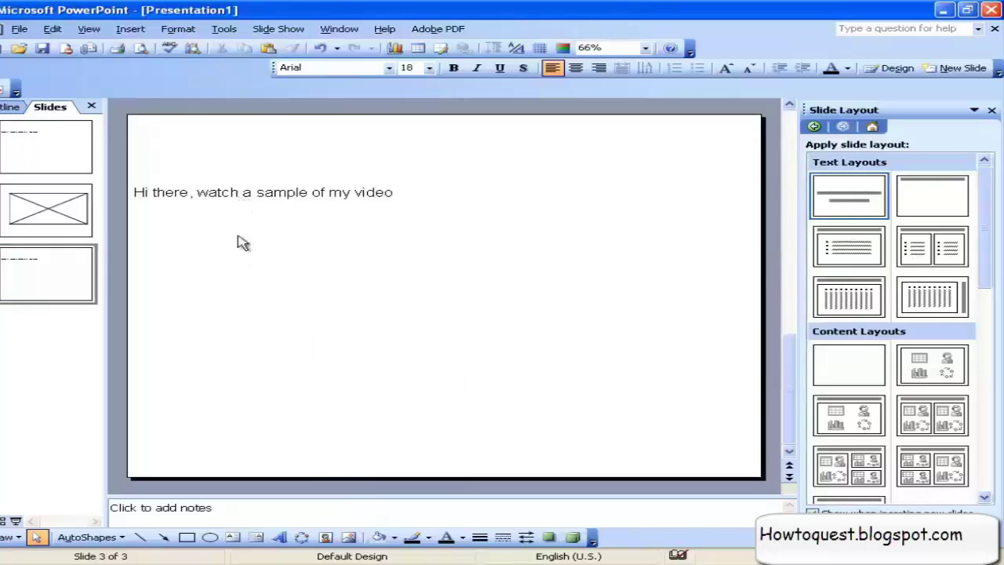
click(229, 189)
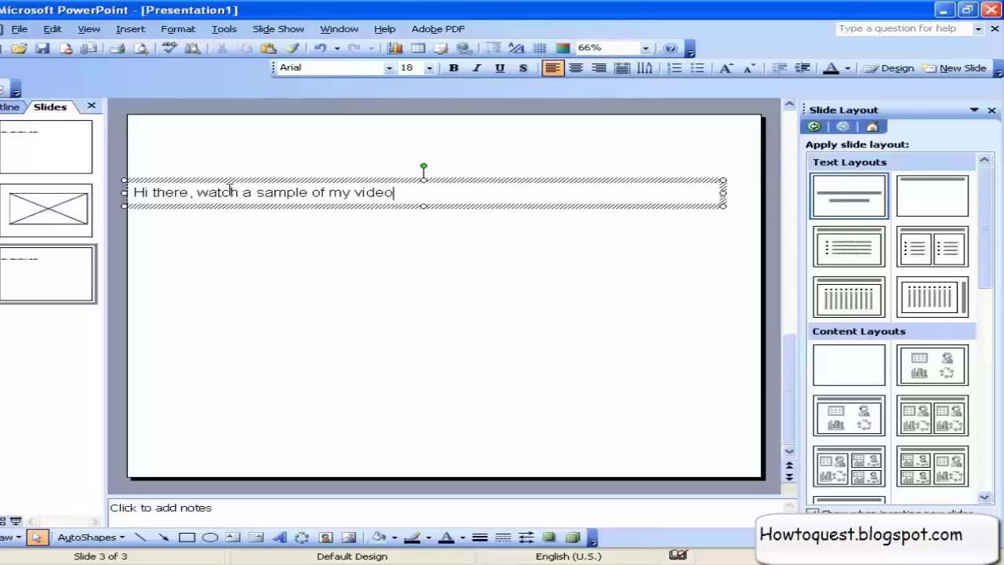
triple_click(230, 192)
text(T)
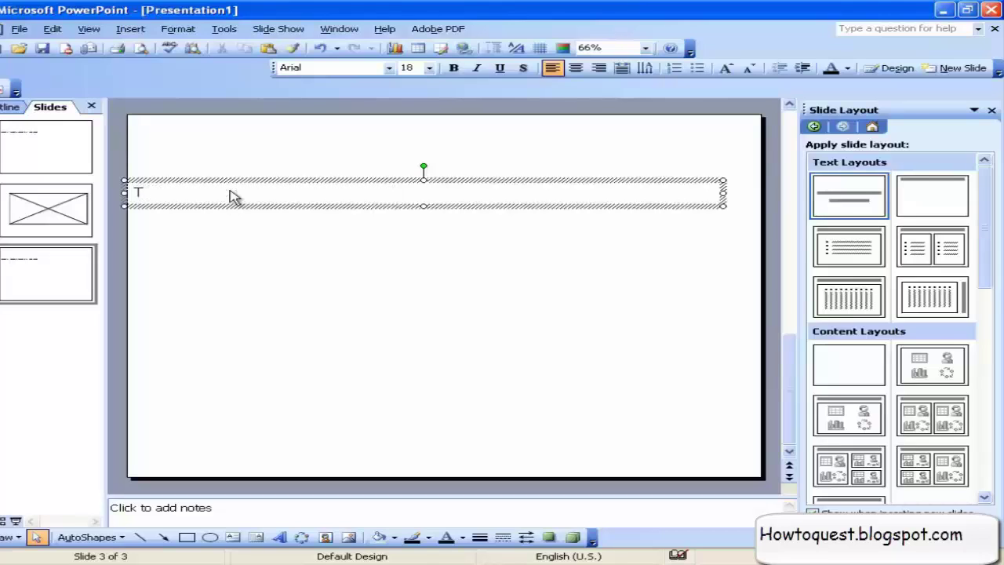
text(hank you)
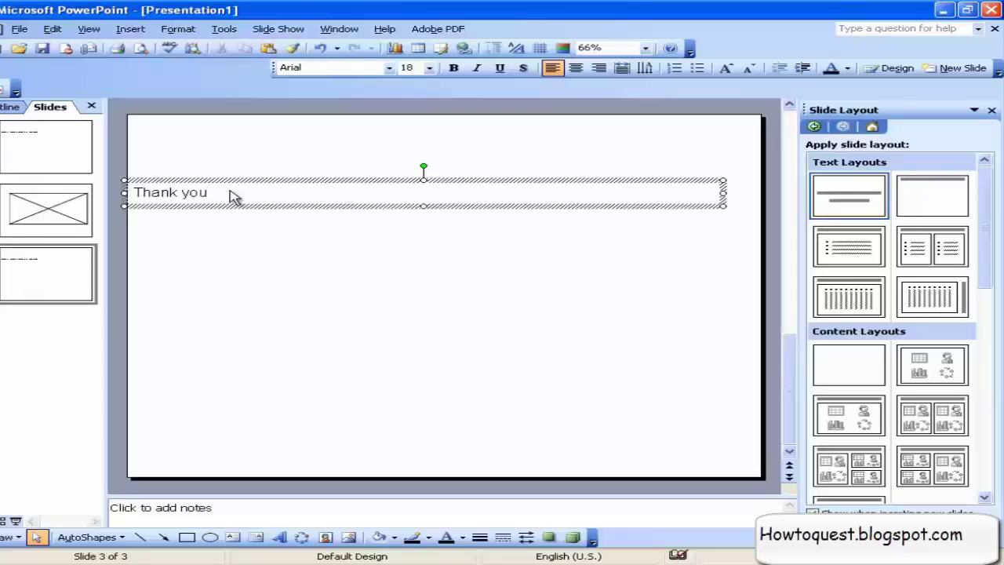
text(!)
click(224, 275)
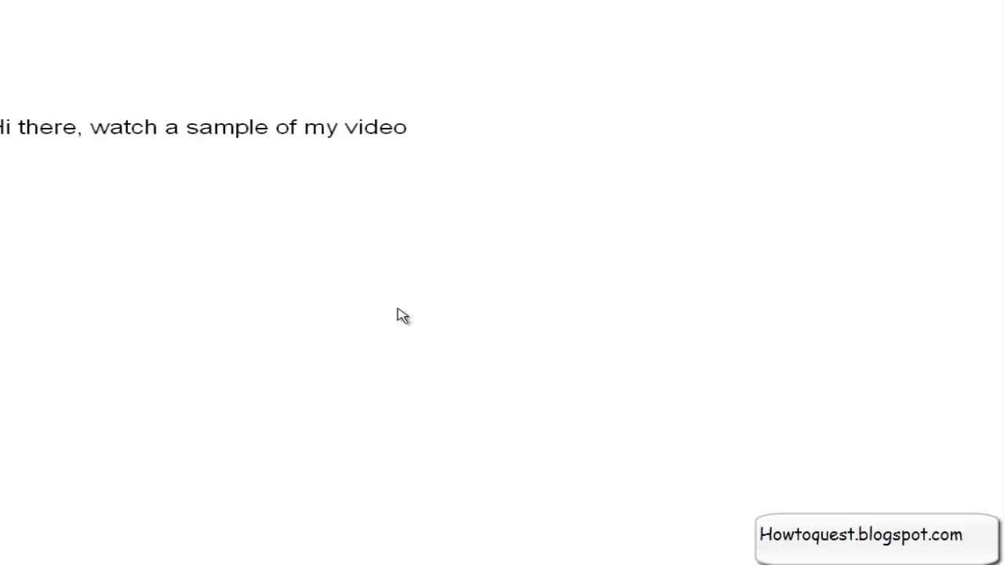
Step: Advance the running slide show from the intro slide to the video slide
click(400, 316)
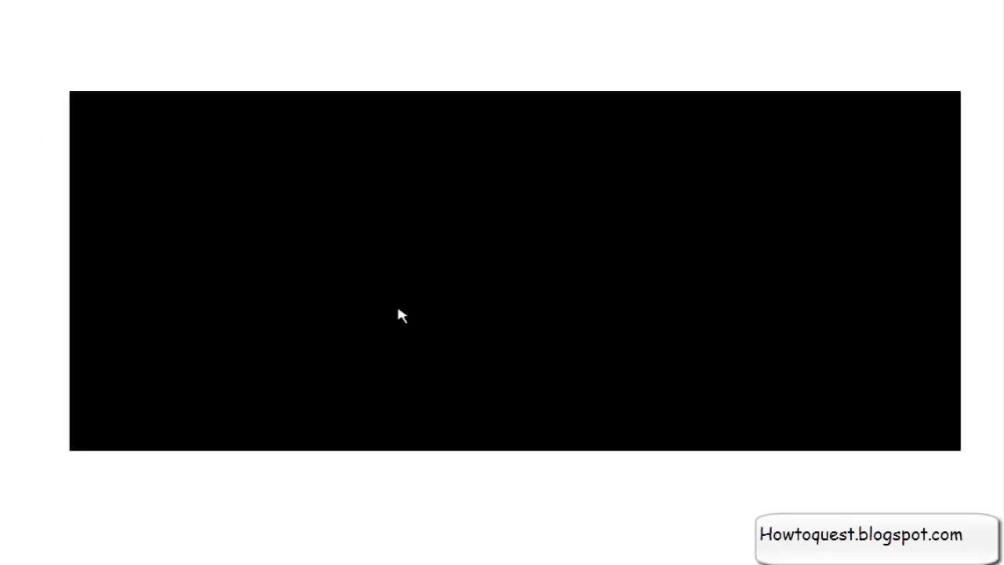